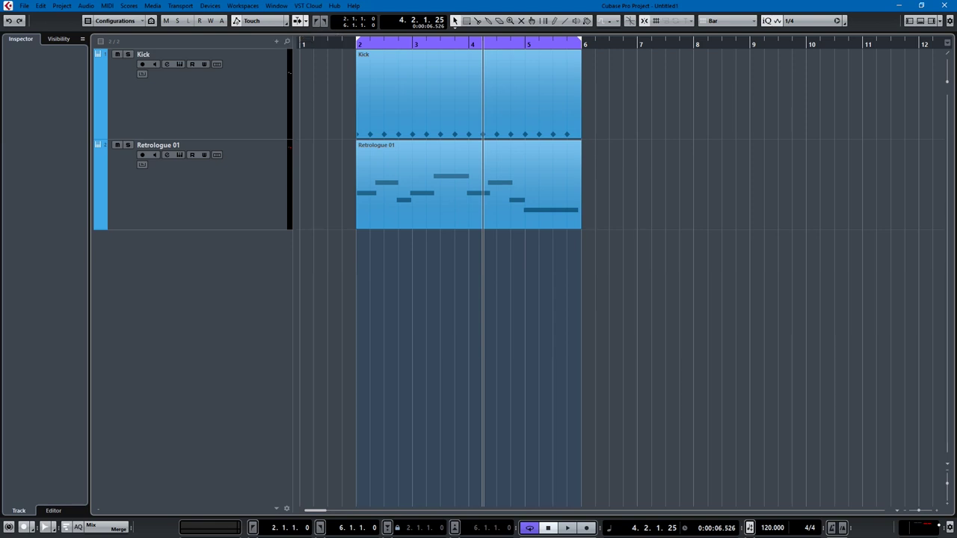
Solo the Kick track and play it back to hear the kick alone
{"action": "left_click", "coordinate": [232, 89]}
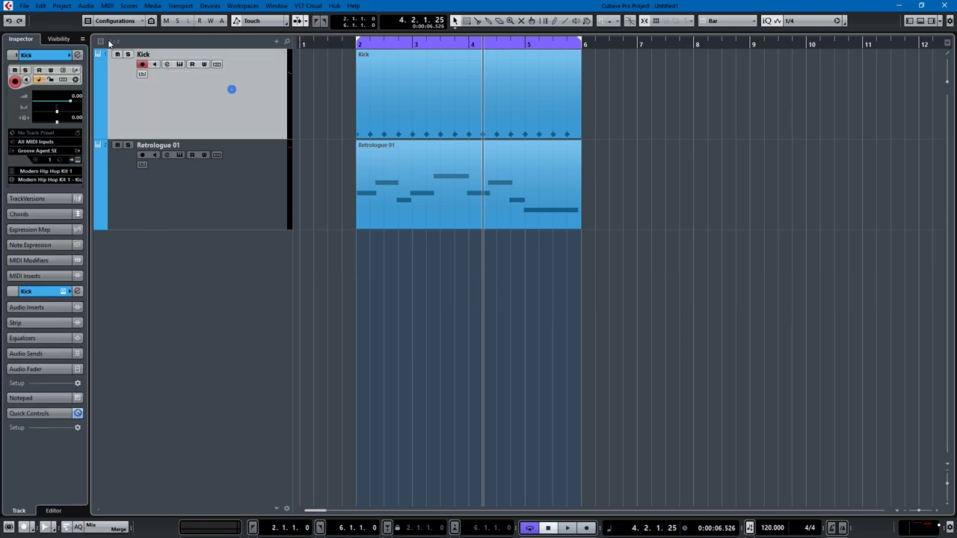
{"action": "left_click", "coordinate": [127, 55]}
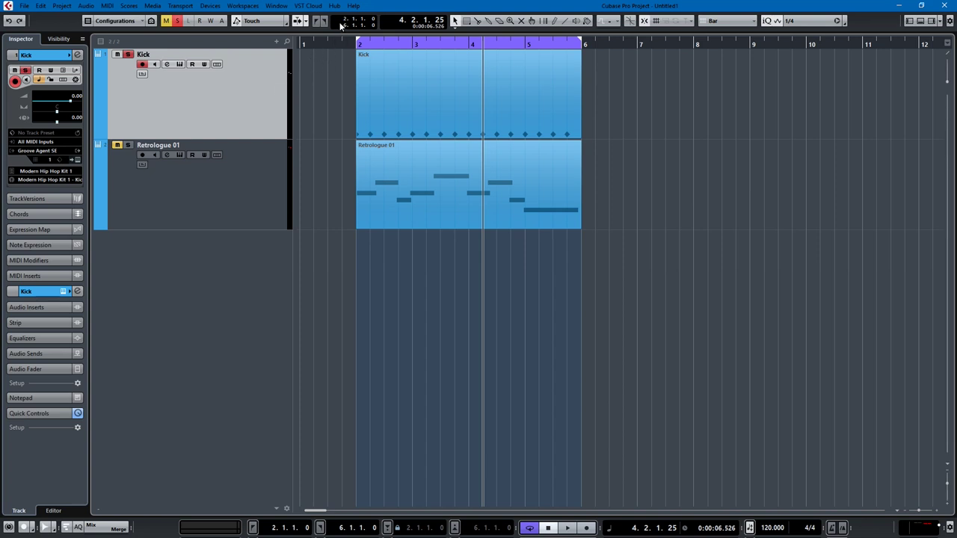
{"action": "key", "text": "space"}
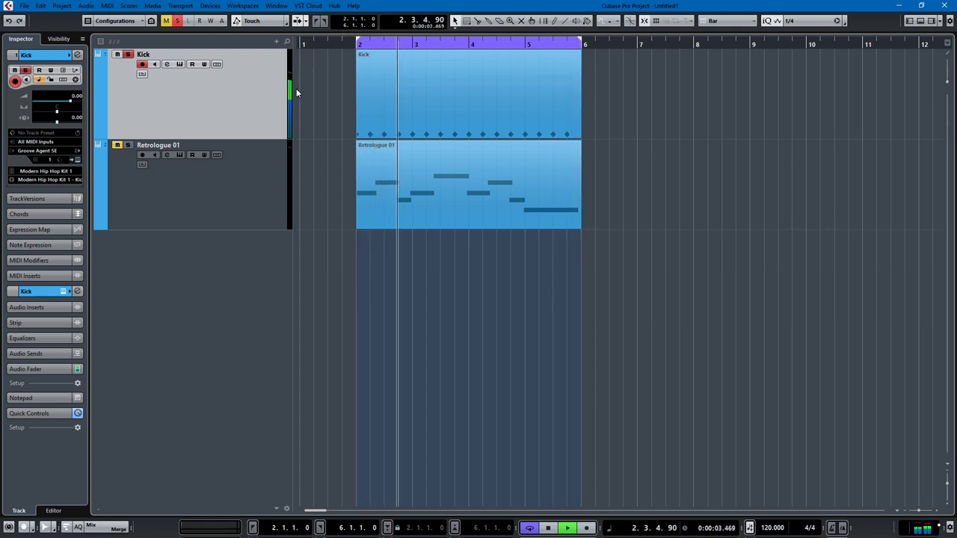
{"action": "key", "text": "space"}
Unsolo Kick, solo Retrologue 01, and play it back to hear the bass alone
{"action": "left_click", "coordinate": [127, 54]}
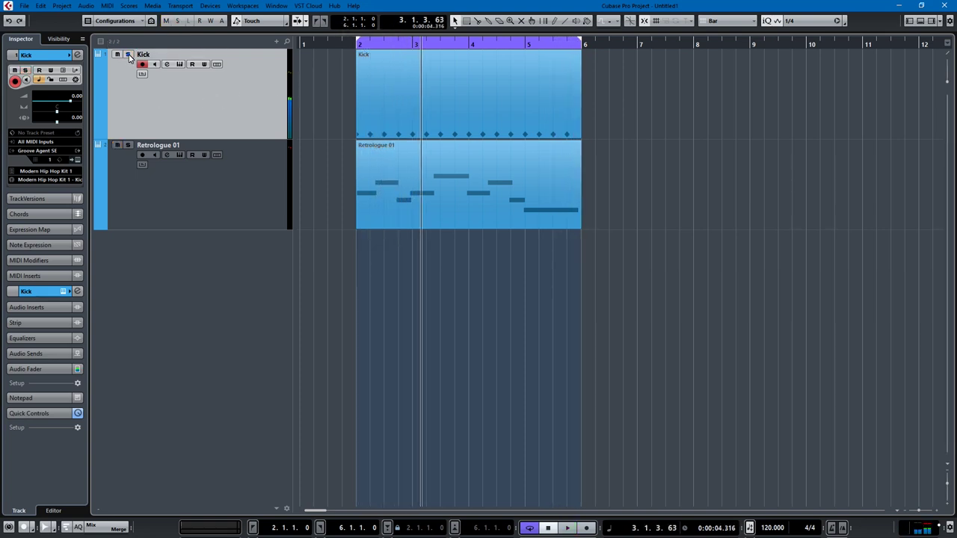
{"action": "left_click", "coordinate": [126, 145]}
{"action": "key", "text": "space"}
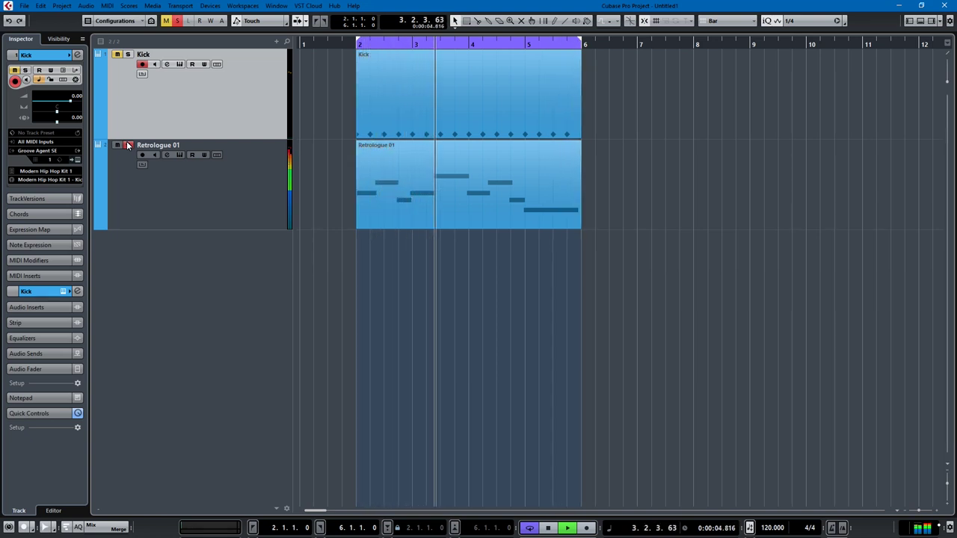
{"action": "key", "text": "space"}
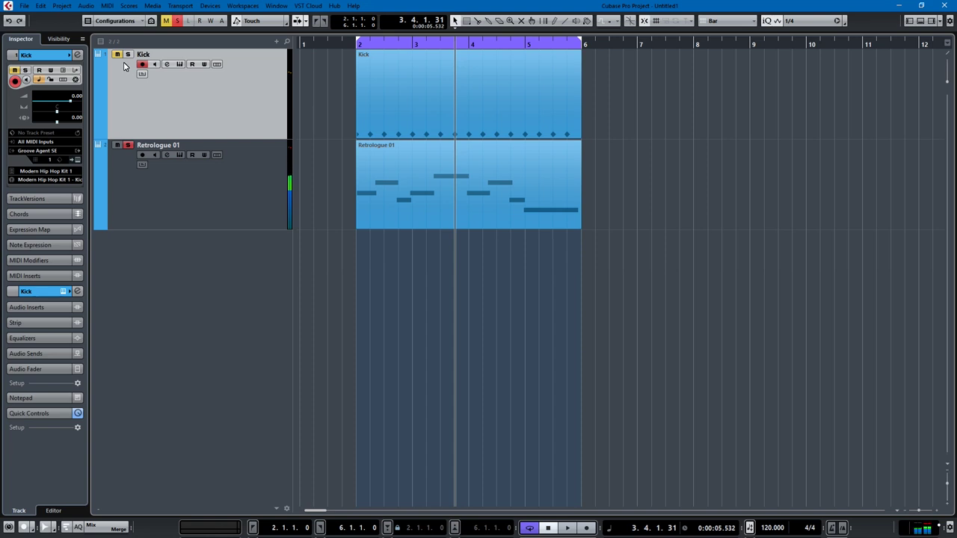
Unsolo Retrologue 01, play kick and bass together, then open the MixConsole with F3
{"action": "left_click", "coordinate": [127, 145]}
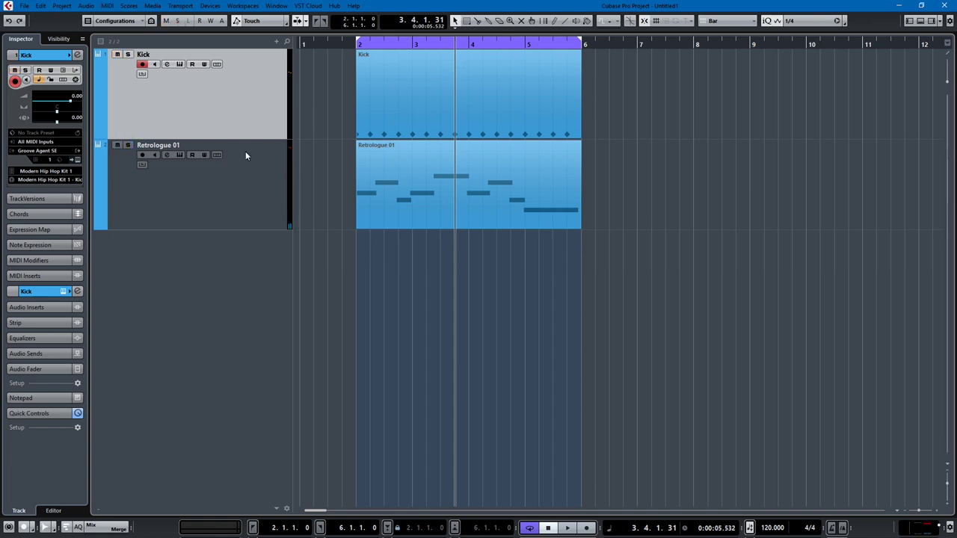
{"action": "key", "text": "space"}
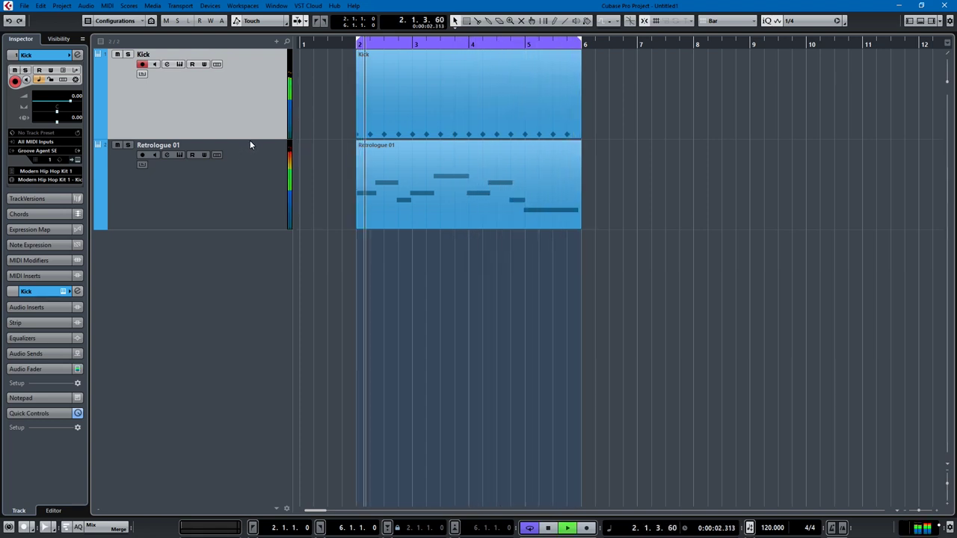
{"action": "key", "text": "space"}
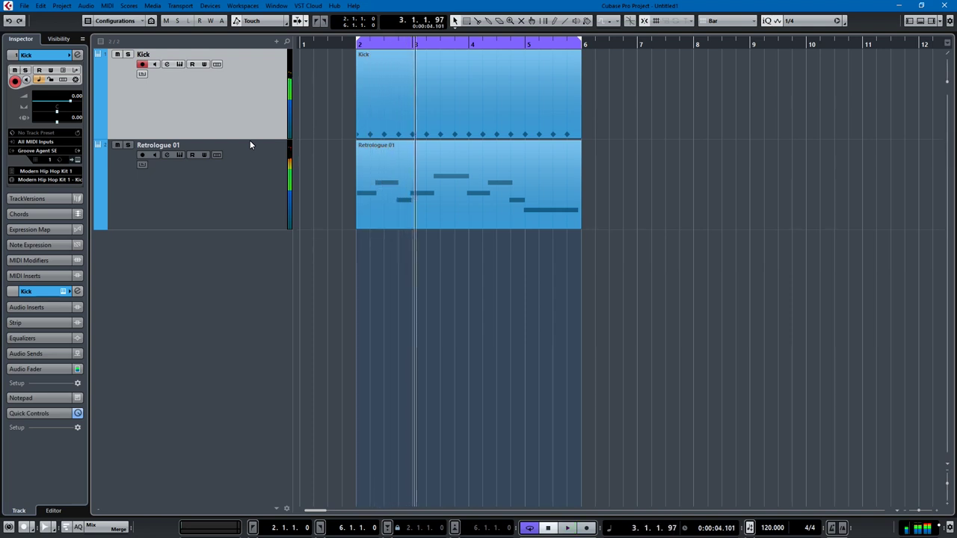
{"action": "left_click", "coordinate": [229, 174]}
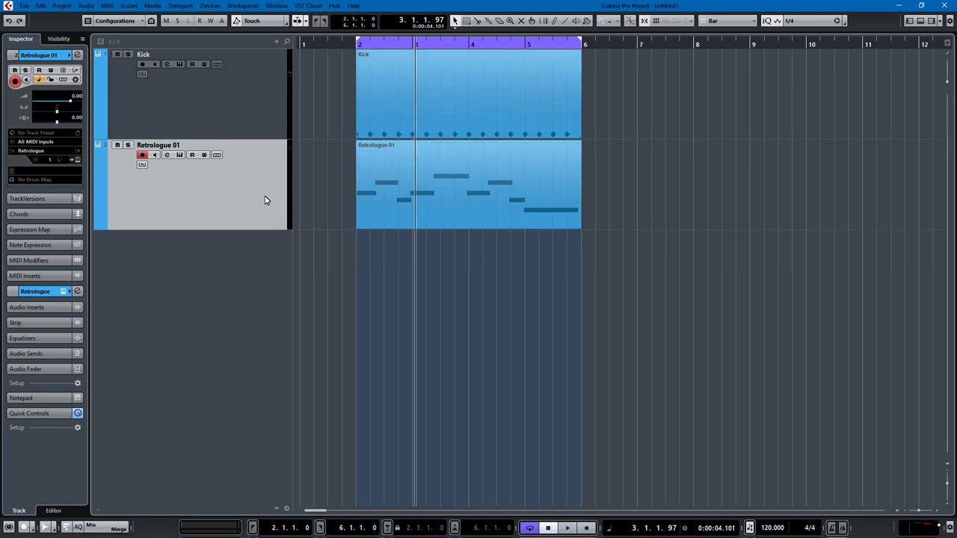
{"action": "key", "text": "F3"}
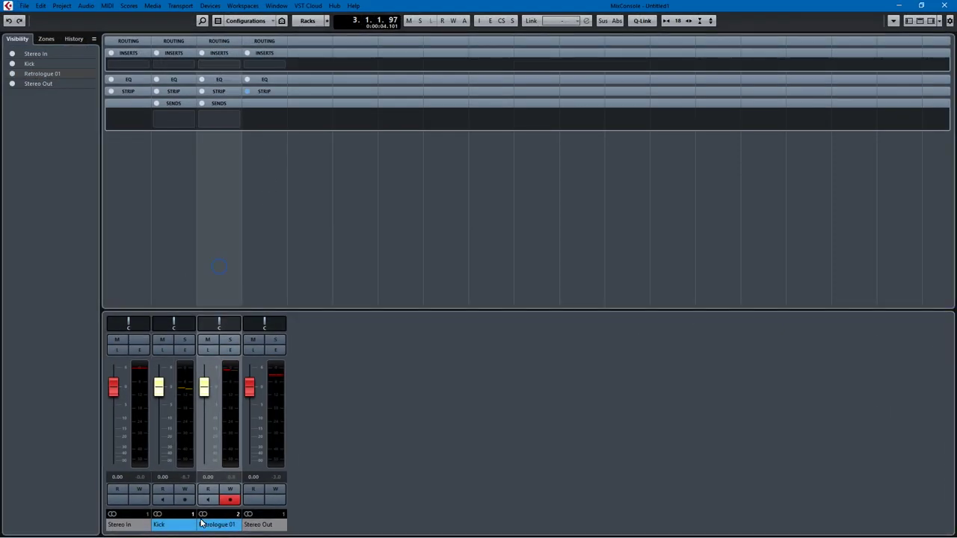
Load Steinberg's Dynamics Compressor into Retrologue 01's first insert slot via a 'compres' search
{"action": "left_click", "coordinate": [217, 64]}
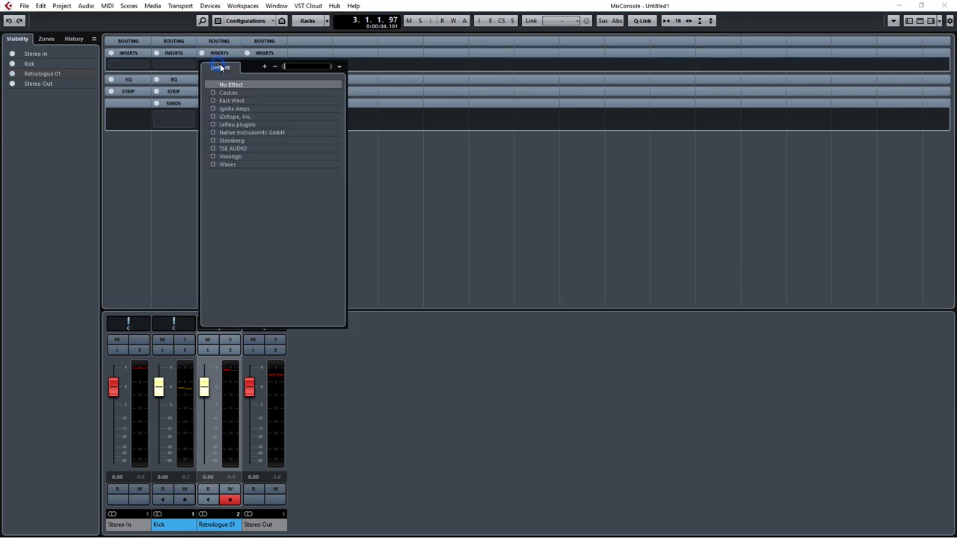
{"action": "type", "text": "c"}
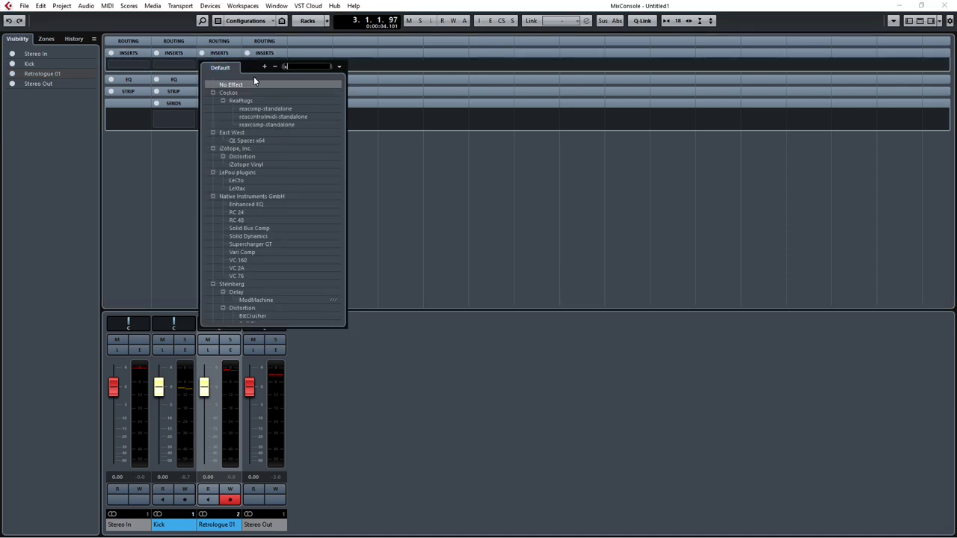
{"action": "type", "text": "ompres"}
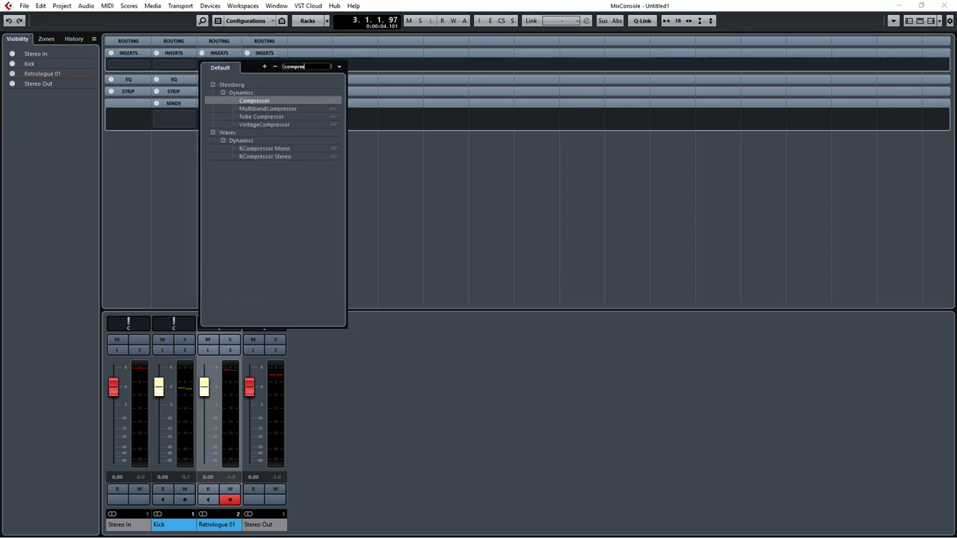
{"action": "left_click", "coordinate": [267, 100]}
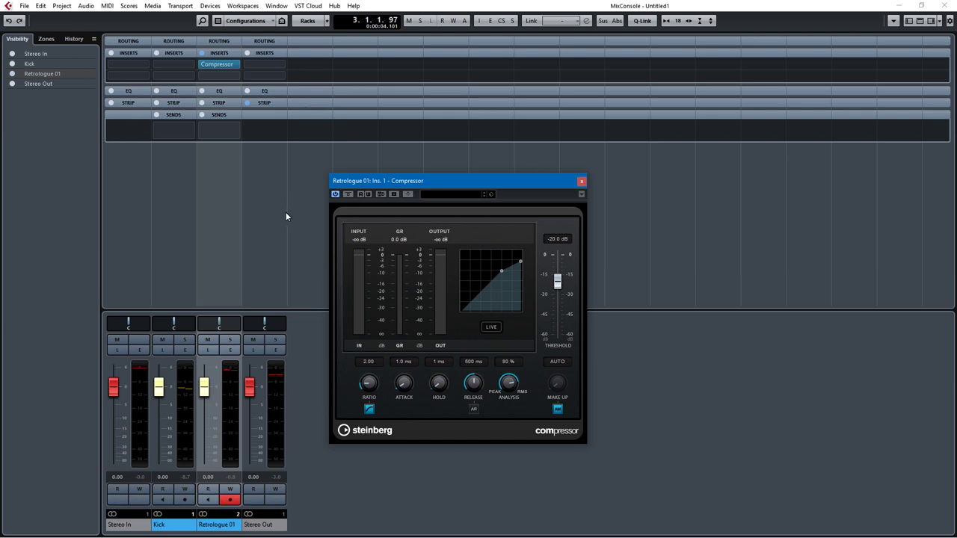
While playing, try compressor settings: ratio 3.85, auto make-up gain off, varying threshold
{"action": "key", "text": "space"}
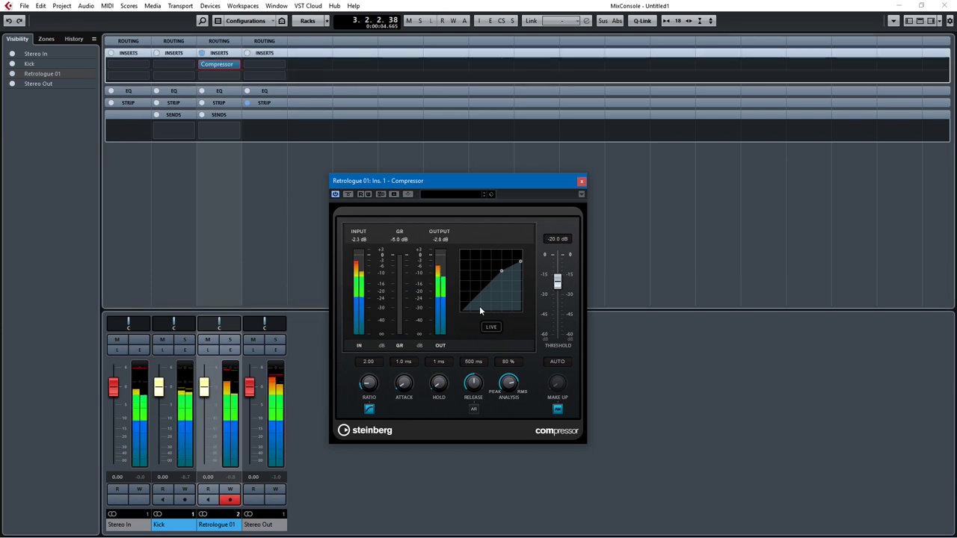
{"action": "mouse_move", "coordinate": [557, 281]}
{"action": "left_mouse_down"}
{"action": "mouse_move", "coordinate": [557, 300]}
{"action": "mouse_move", "coordinate": [564, 280]}
{"action": "left_mouse_up"}
{"action": "left_click_drag", "start_coordinate": [373, 383], "coordinate": [391, 368]}
{"action": "mouse_move", "coordinate": [557, 278]}
{"action": "left_mouse_down"}
{"action": "mouse_move", "coordinate": [559, 305]}
{"action": "mouse_move", "coordinate": [559, 253]}
{"action": "mouse_move", "coordinate": [557, 323]}
{"action": "mouse_move", "coordinate": [564, 285]}
{"action": "left_mouse_up"}
{"action": "left_click", "coordinate": [557, 410]}
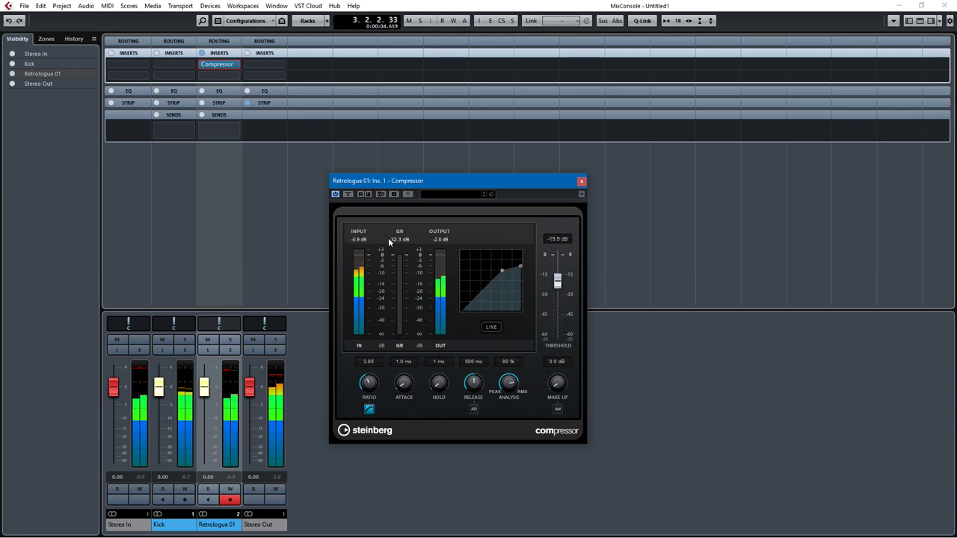
{"action": "left_click", "coordinate": [390, 239]}
{"action": "mouse_move", "coordinate": [557, 283]}
{"action": "left_mouse_down"}
{"action": "mouse_move", "coordinate": [558, 300]}
{"action": "mouse_move", "coordinate": [557, 274]}
{"action": "left_mouse_up"}
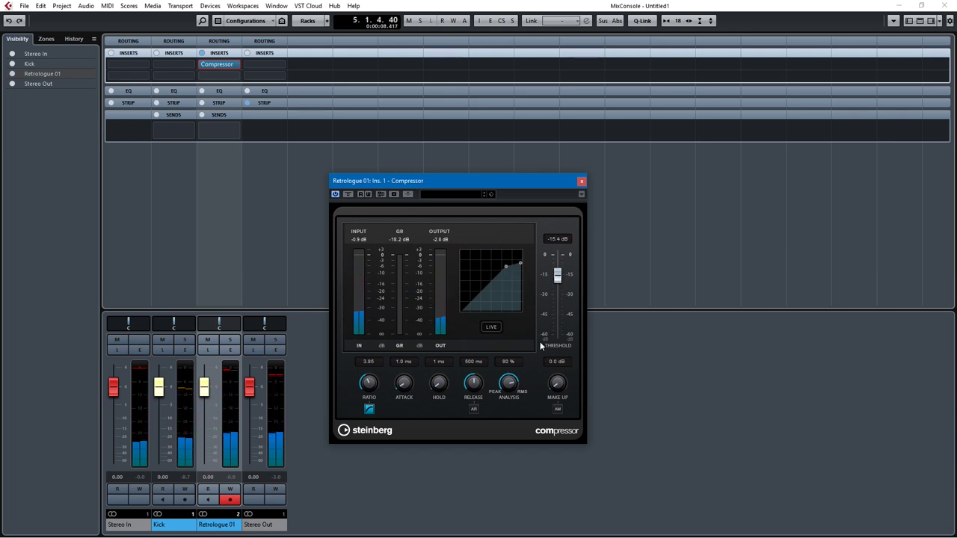
Set the threshold to -20.0 dB and activate the compressor's side-chain input
{"action": "left_click_drag", "start_coordinate": [557, 275], "coordinate": [557, 281]}
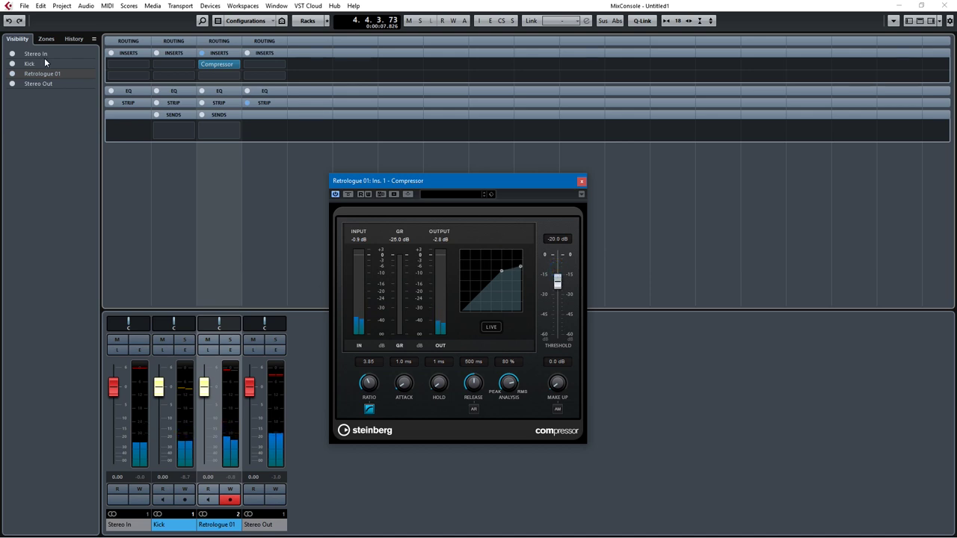
{"action": "left_click", "coordinate": [163, 252]}
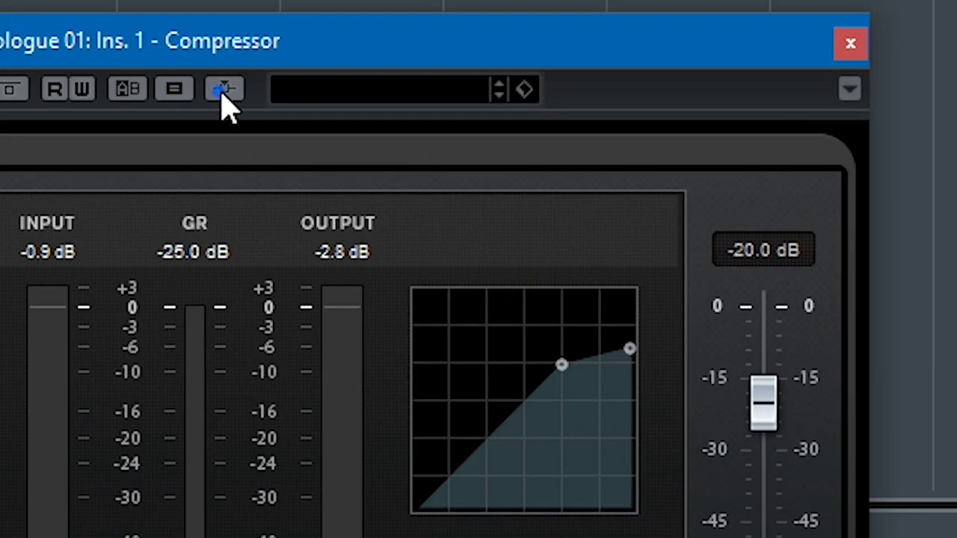
{"action": "left_click", "coordinate": [408, 195]}
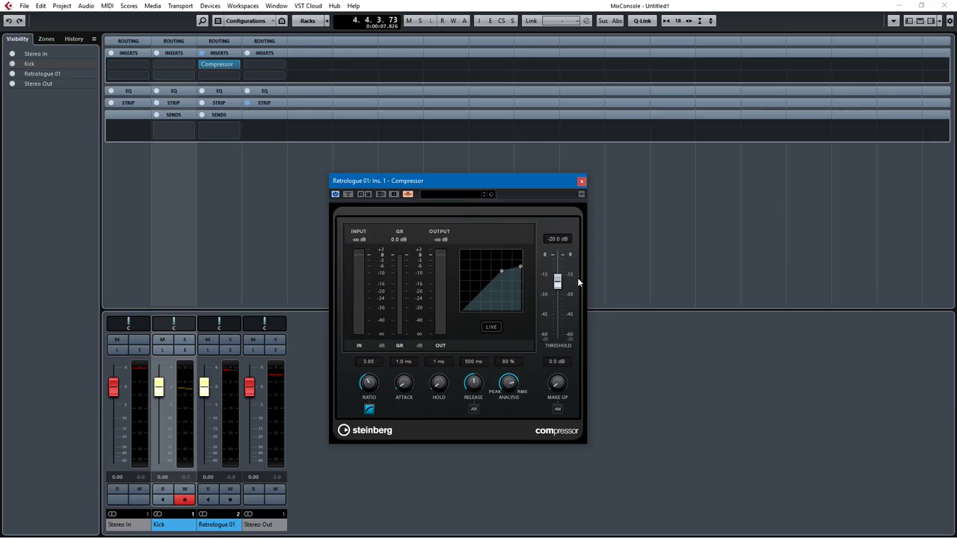
Add a Kick send to 'Retrologue 01: Ins. 1 - Compressor' side-chain and switch it on
{"action": "left_click_drag", "start_coordinate": [546, 190], "coordinate": [558, 144]}
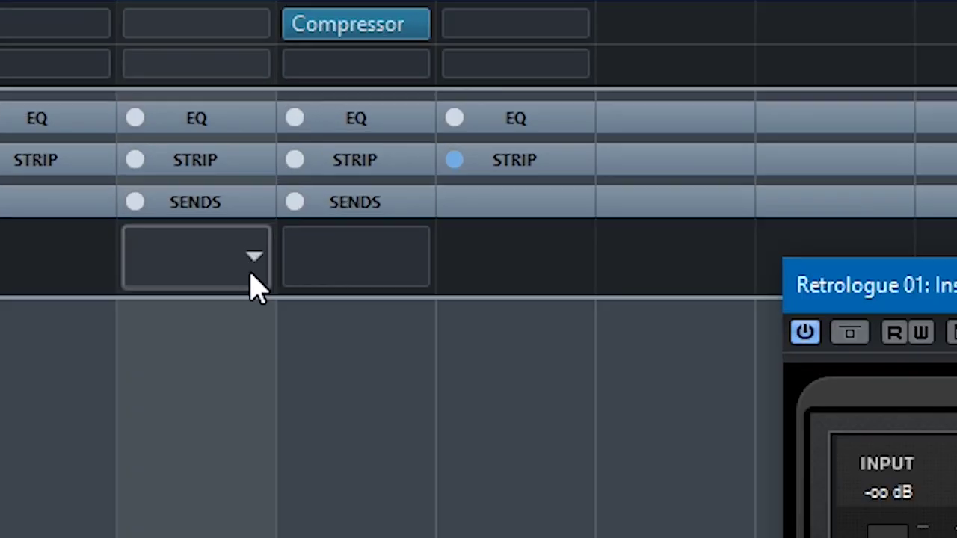
{"action": "left_click", "coordinate": [190, 130]}
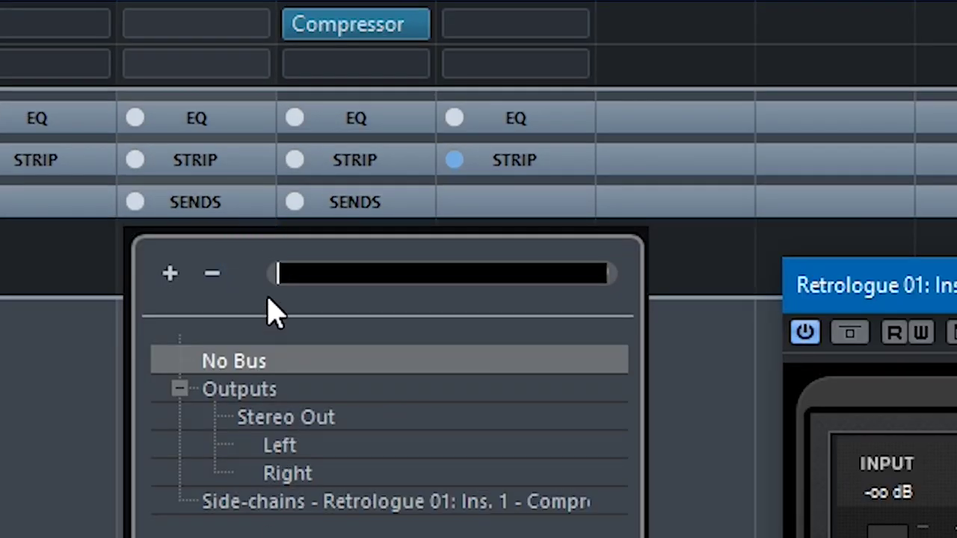
{"action": "left_click", "coordinate": [390, 502]}
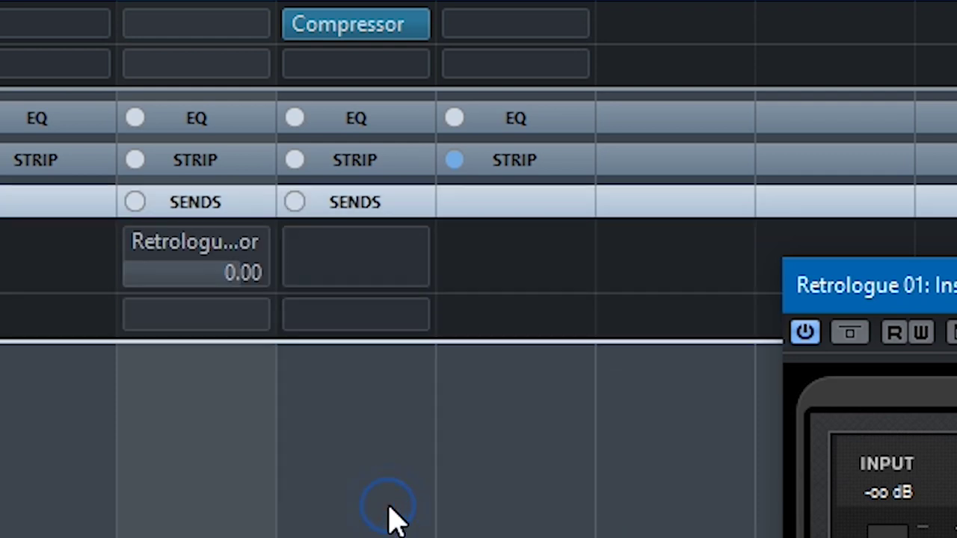
{"action": "left_click", "coordinate": [135, 241]}
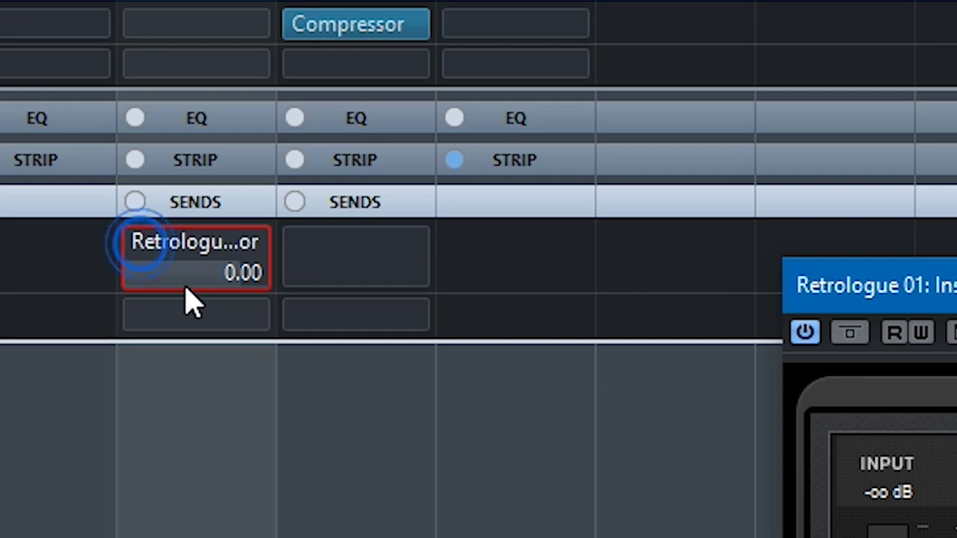
{"action": "left_click", "coordinate": [134, 241]}
{"action": "left_click", "coordinate": [133, 240]}
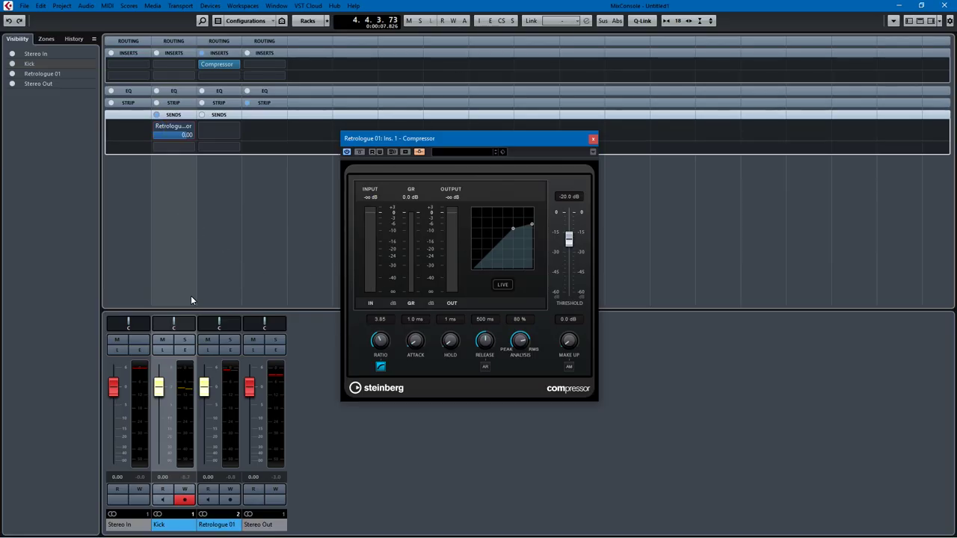
{"action": "left_click", "coordinate": [166, 206]}
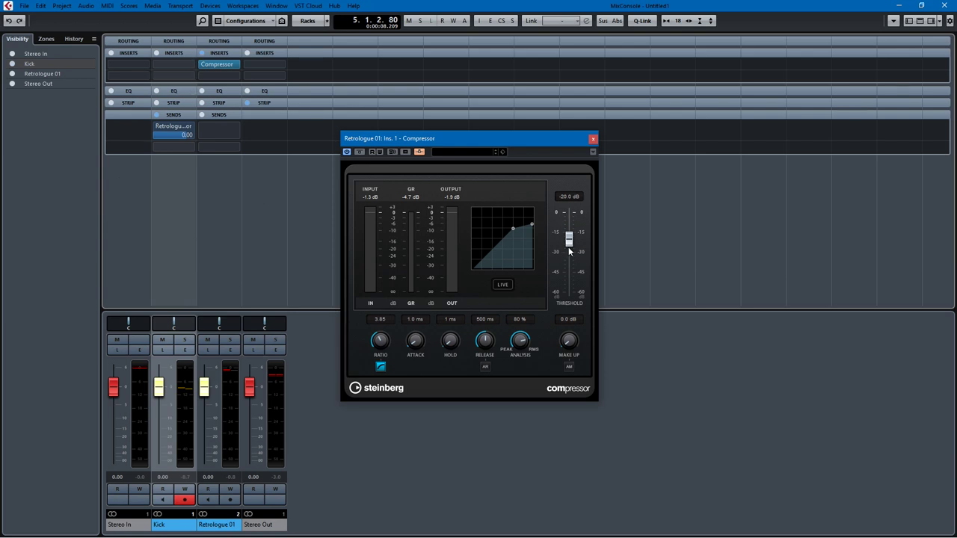
Set threshold -34.9 dB, ratio 6.87, attack 0.1 ms, release 332 ms; put Retrologue 01 in Listen
{"action": "left_click_drag", "start_coordinate": [570, 252], "coordinate": [573, 267]}
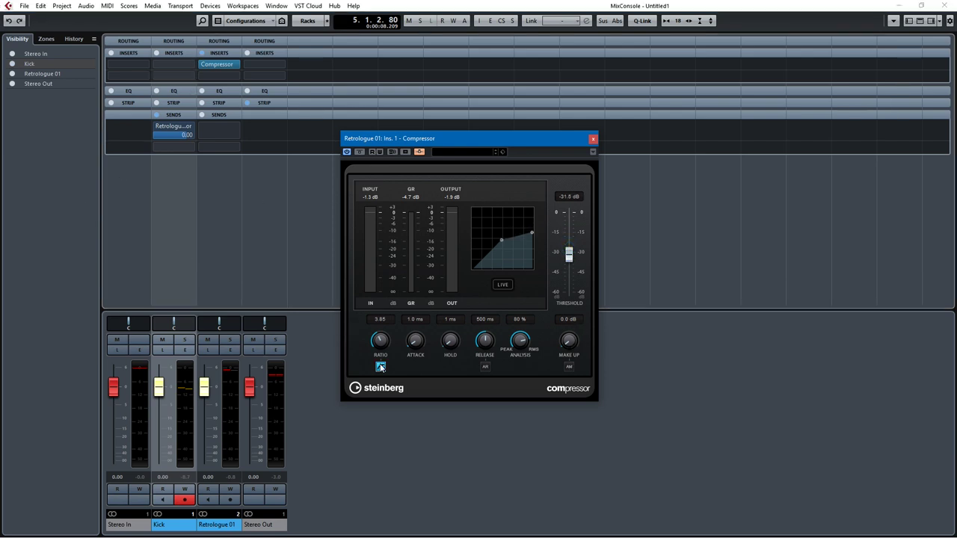
{"action": "left_click_drag", "start_coordinate": [383, 344], "coordinate": [385, 338]}
{"action": "key", "text": "space"}
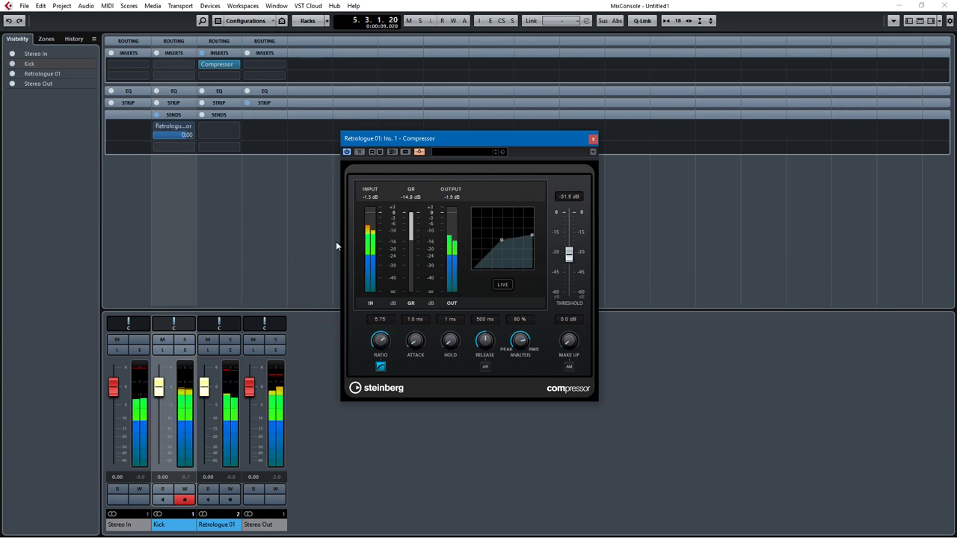
{"action": "left_click_drag", "start_coordinate": [568, 255], "coordinate": [569, 259]}
{"action": "left_click_drag", "start_coordinate": [379, 341], "coordinate": [416, 350]}
{"action": "left_click_drag", "start_coordinate": [484, 342], "coordinate": [485, 354]}
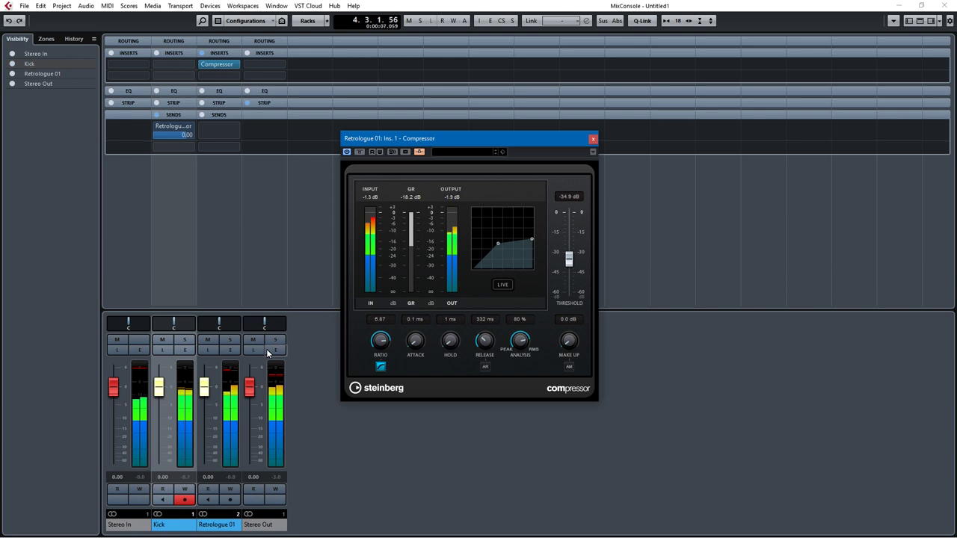
{"action": "left_click", "coordinate": [208, 350]}
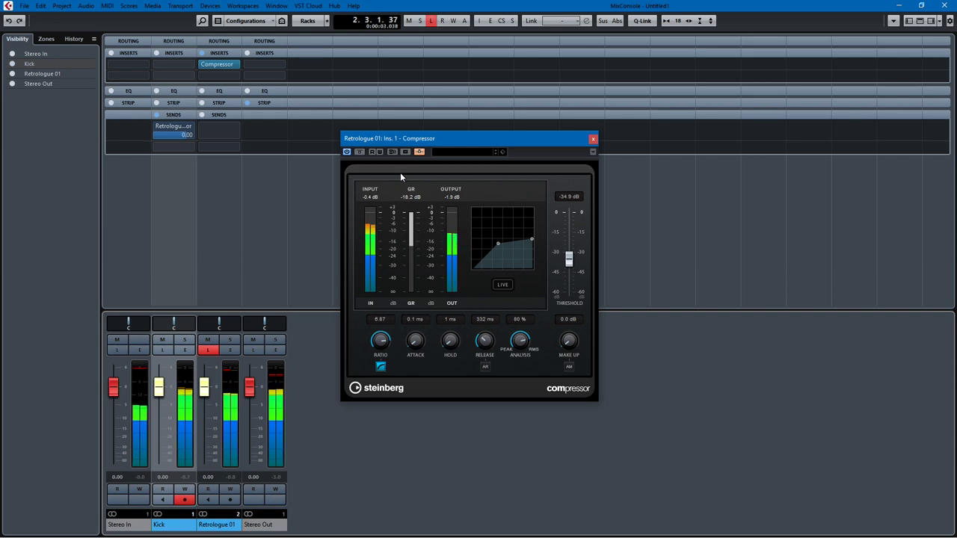
Bypass and re-enable the compressor to compare, then take Retrologue 01 out of Listen
{"action": "left_click", "coordinate": [360, 151]}
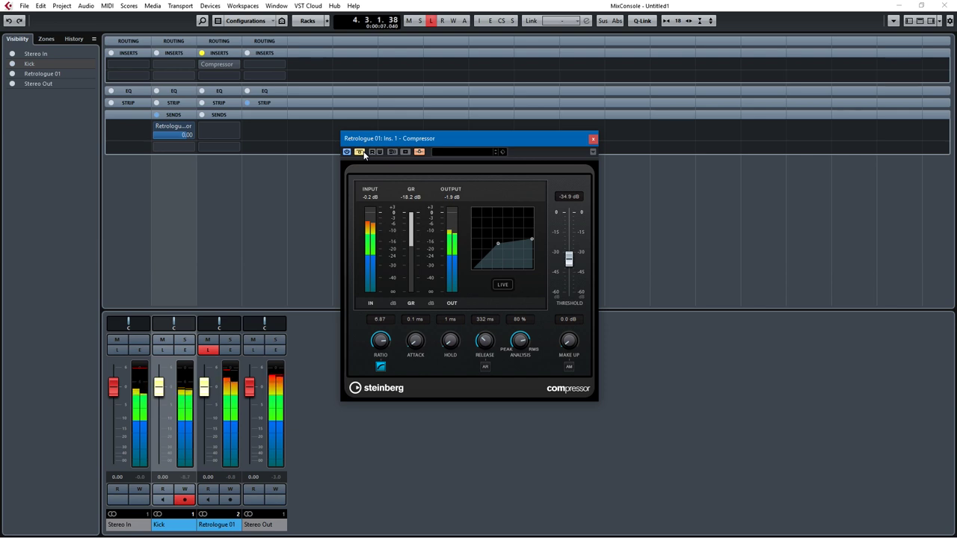
{"action": "left_click", "coordinate": [363, 152]}
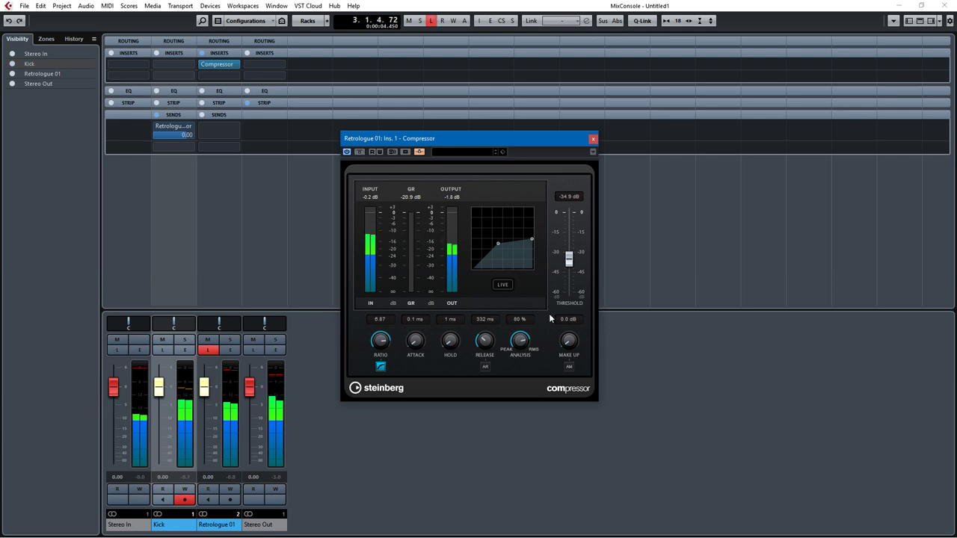
{"action": "left_click", "coordinate": [207, 350]}
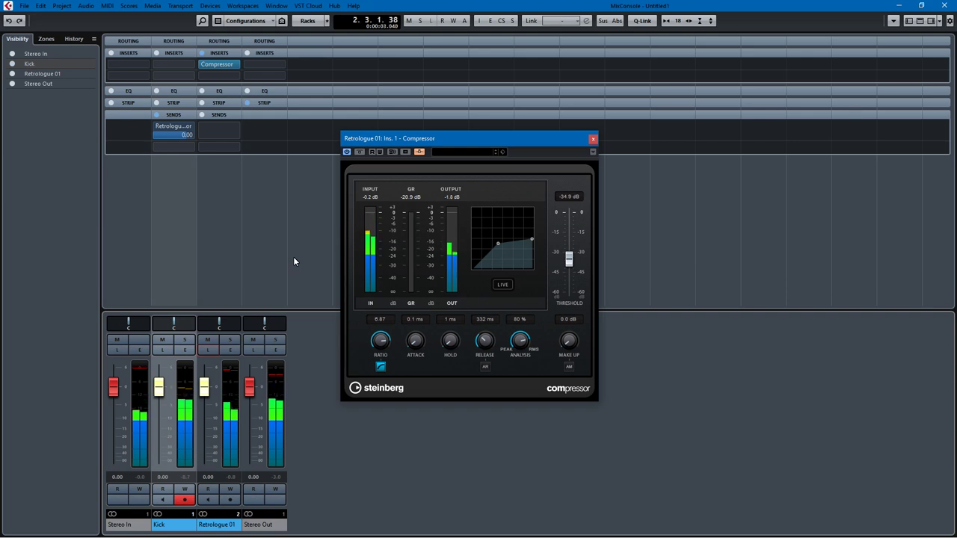
Stop the project playback
{"action": "key", "text": "space"}
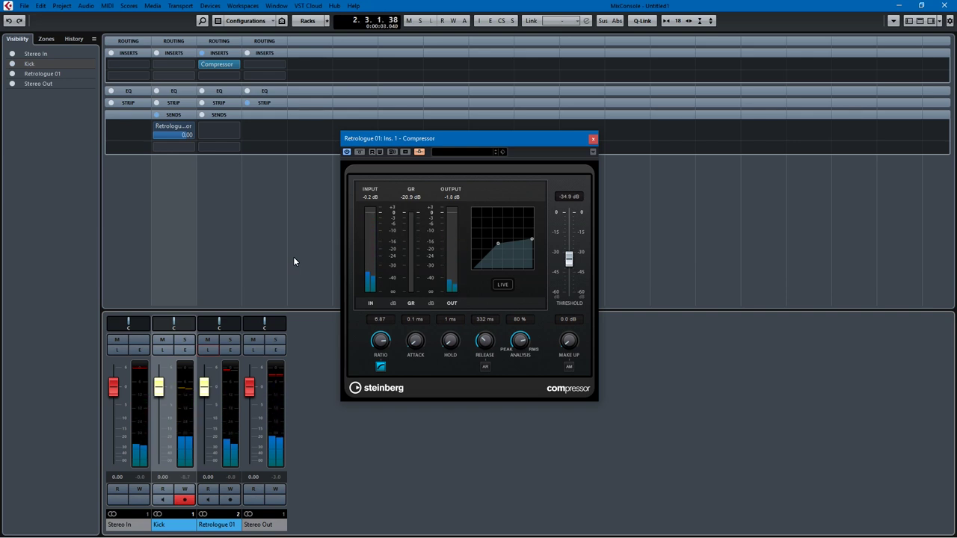